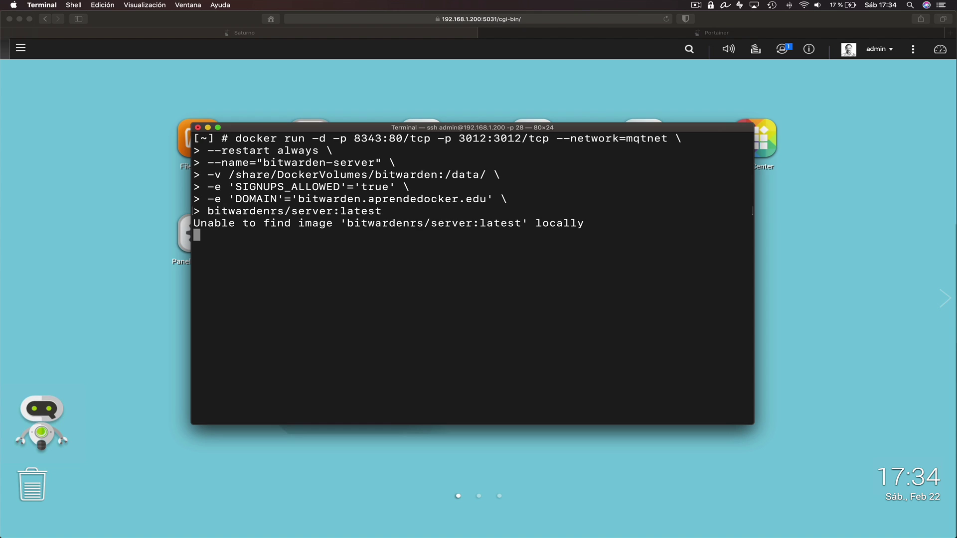
# Check the new Bitwarden container ID in Terminal after the pull, then go to Portainer's container list
pyautogui.moveTo(293, 218); pyautogui.dragTo(332, 222)
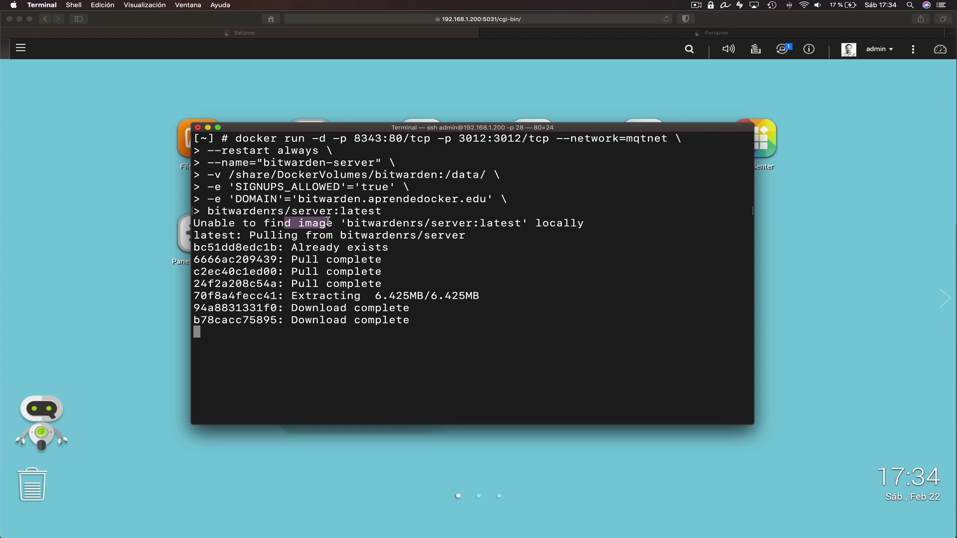
pyautogui.moveTo(640, 357); pyautogui.dragTo(195, 356)
pyautogui.click(680, 138)
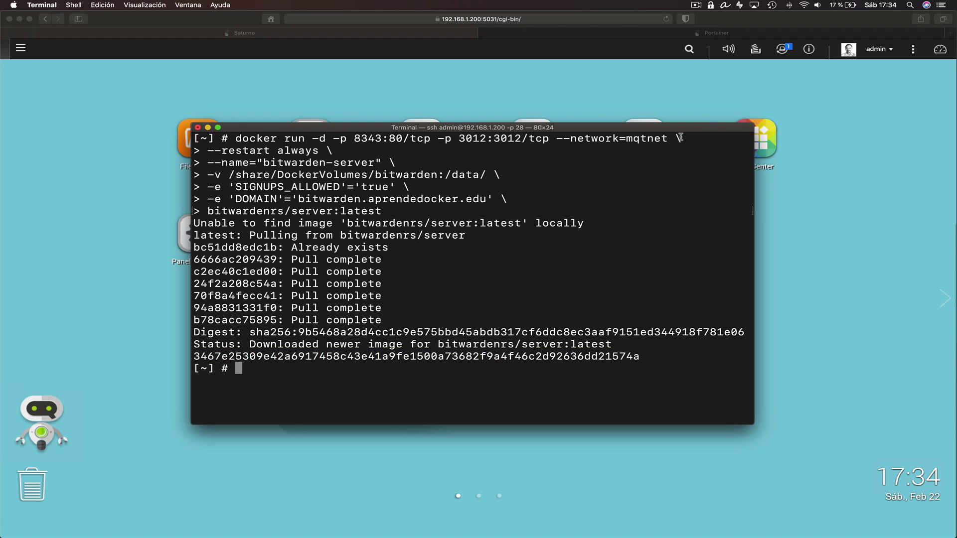
pyautogui.click(697, 34)
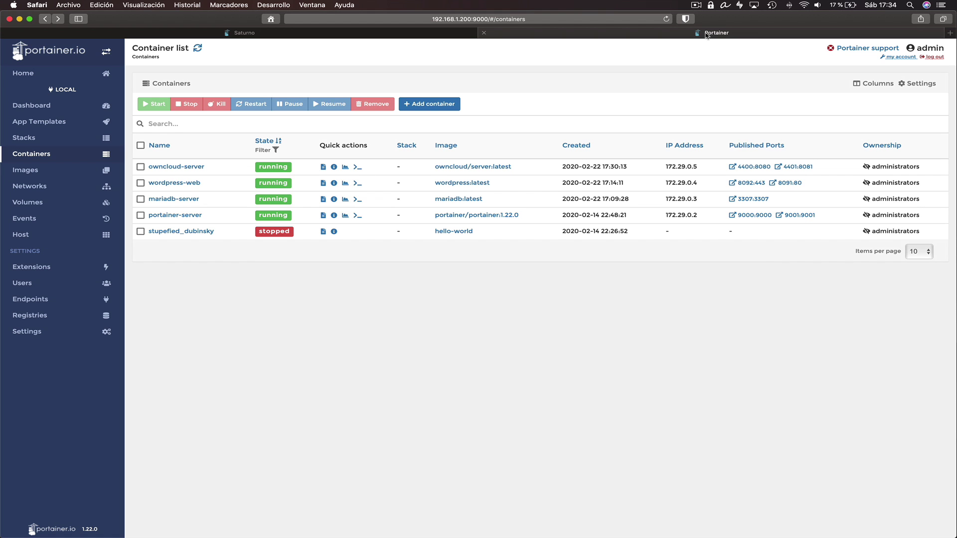
# Refresh the container list to see bitwarden-server healthy on ports 8343 and 3012, then return to Saturno
pyautogui.click(666, 19)
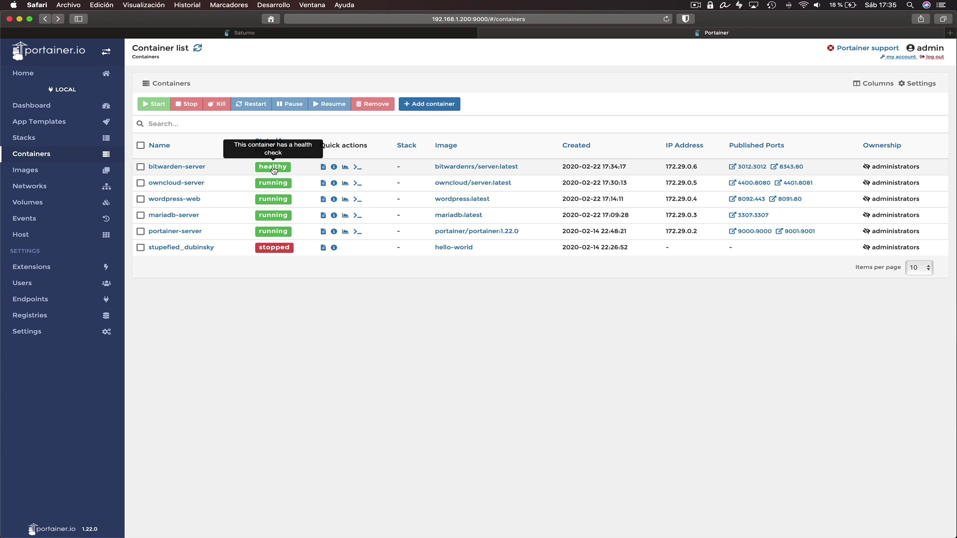
pyautogui.click(241, 34)
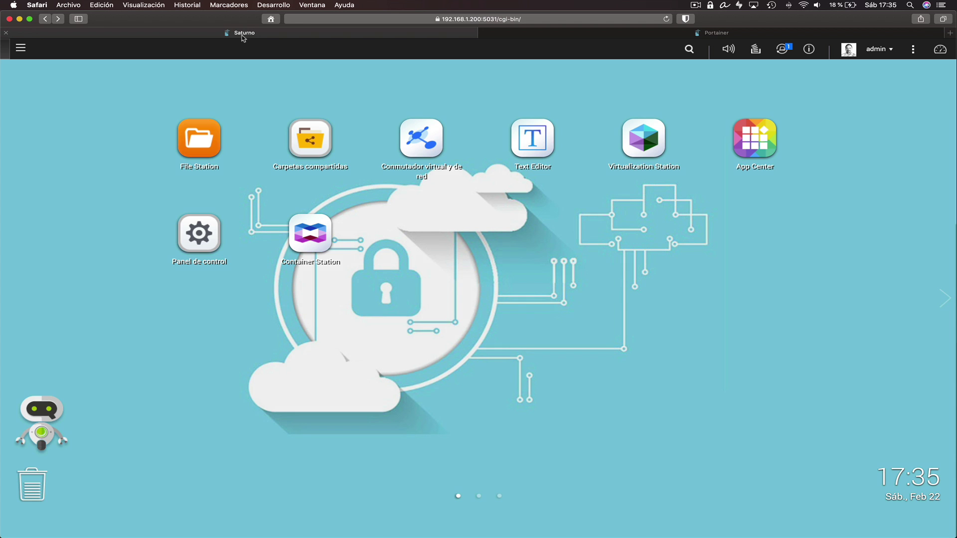
# In File Station, open DockerVolumes/bitwarden to view db.sqlite3, rsa_key files and icon_cache
pyautogui.click(205, 148)
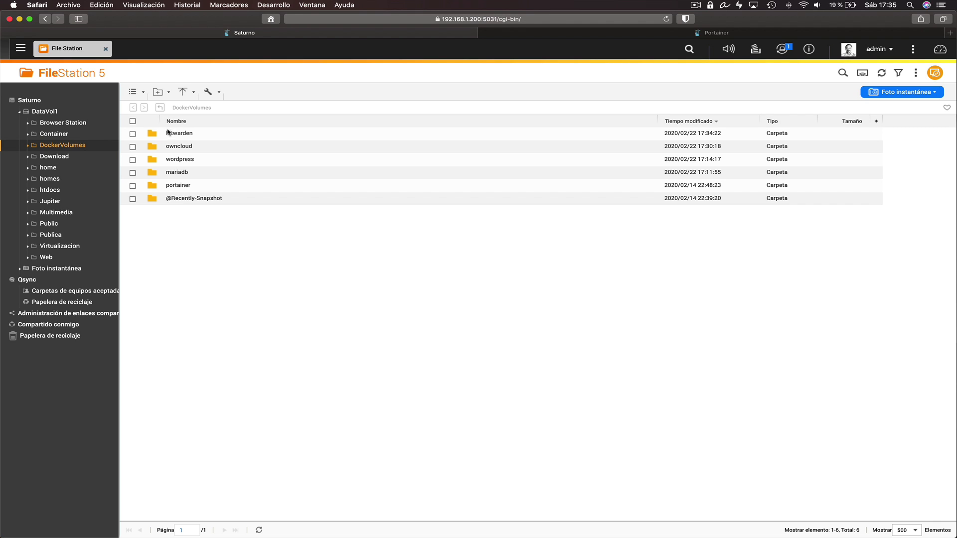
pyautogui.click(179, 133)
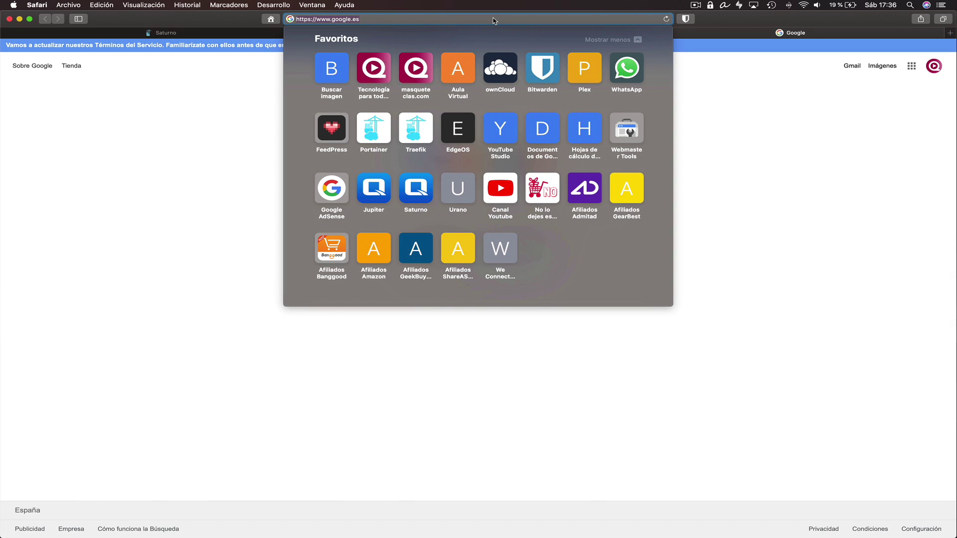
# Load 192.168.1.200:8343 in Safari to reach the Bitwarden web vault login
pyautogui.write('192.168.1.200:')
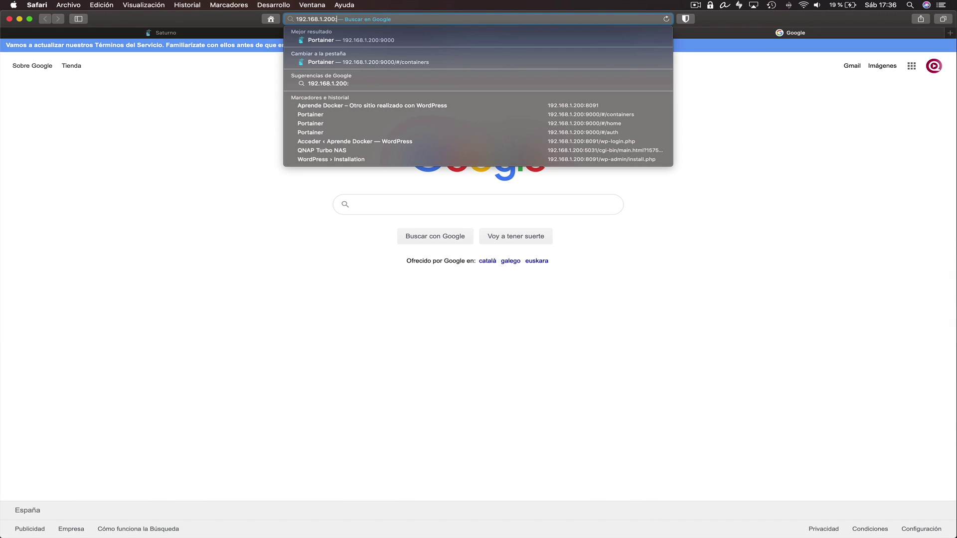
pyautogui.write('8343')
pyautogui.press('Return')
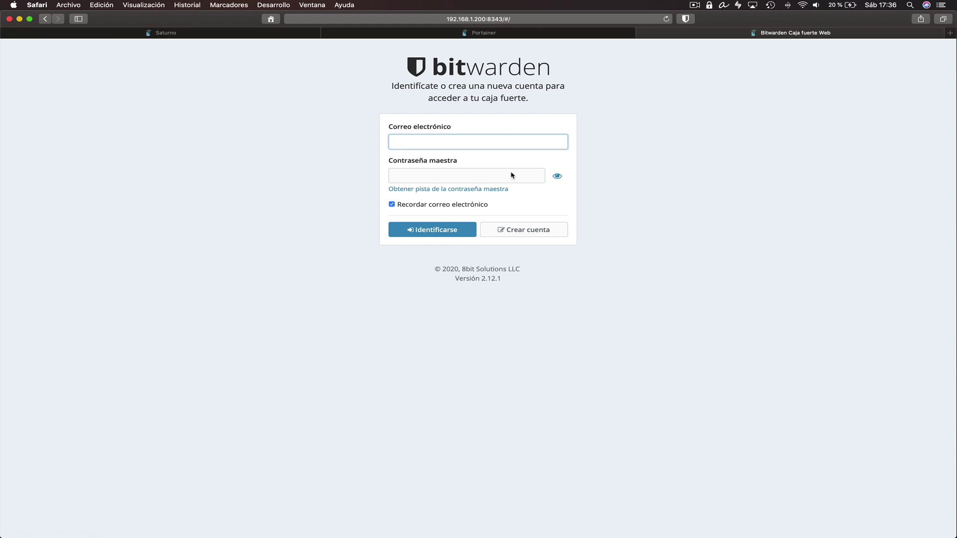
# Register a new Bitwarden account with the user's name and accept the weak master password warning
pyautogui.click(524, 230)
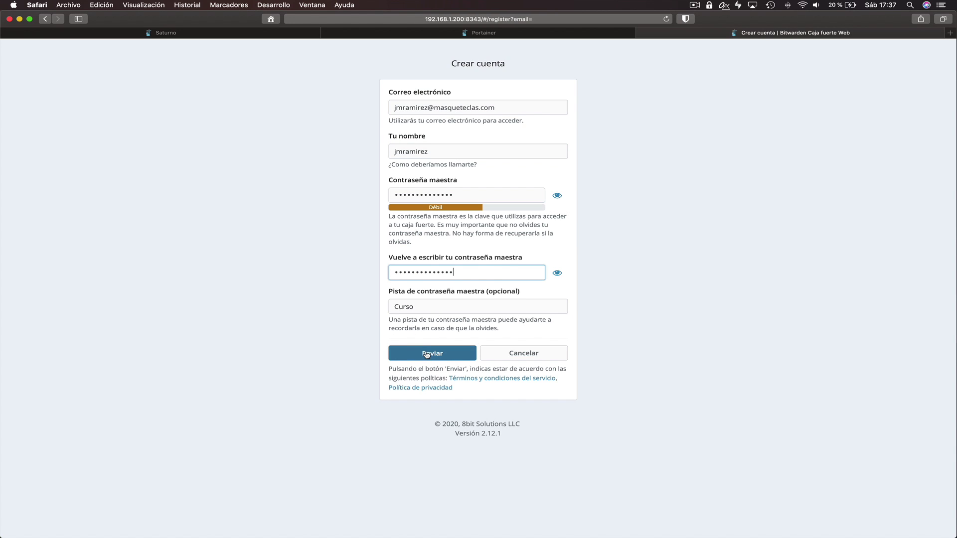
pyautogui.click(426, 354)
pyautogui.click(374, 333)
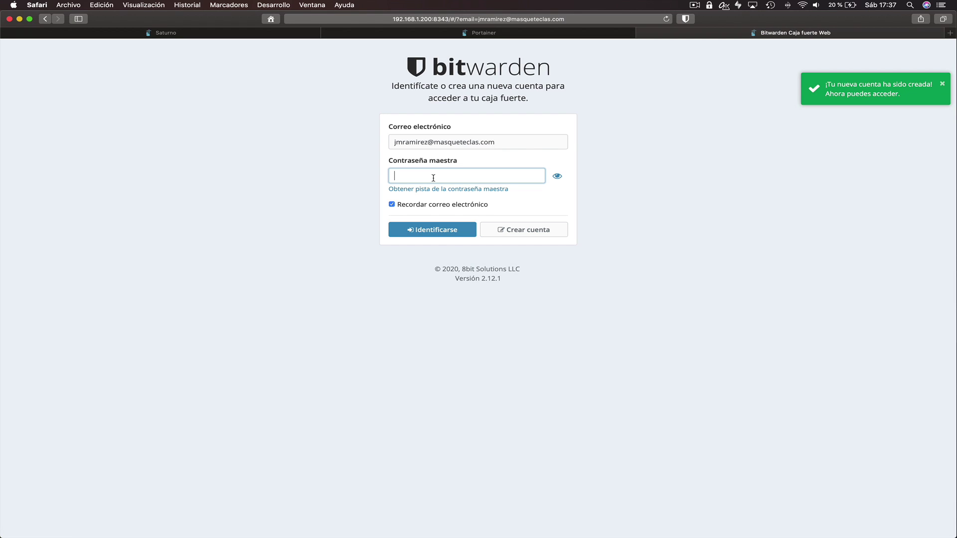
# Log in to the new empty vault with the master password, then return to Portainer
pyautogui.write('••••••••')
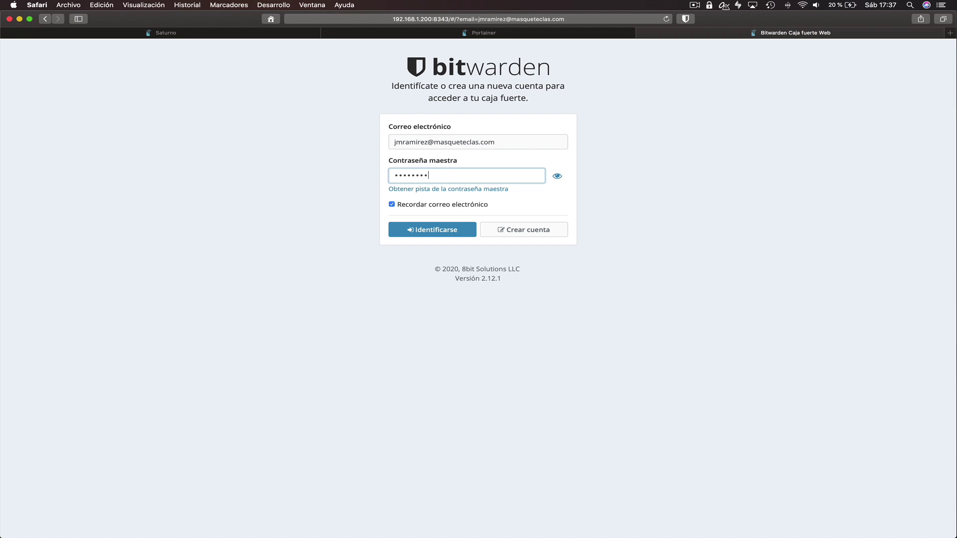
pyautogui.write('•••••')
pyautogui.click(432, 231)
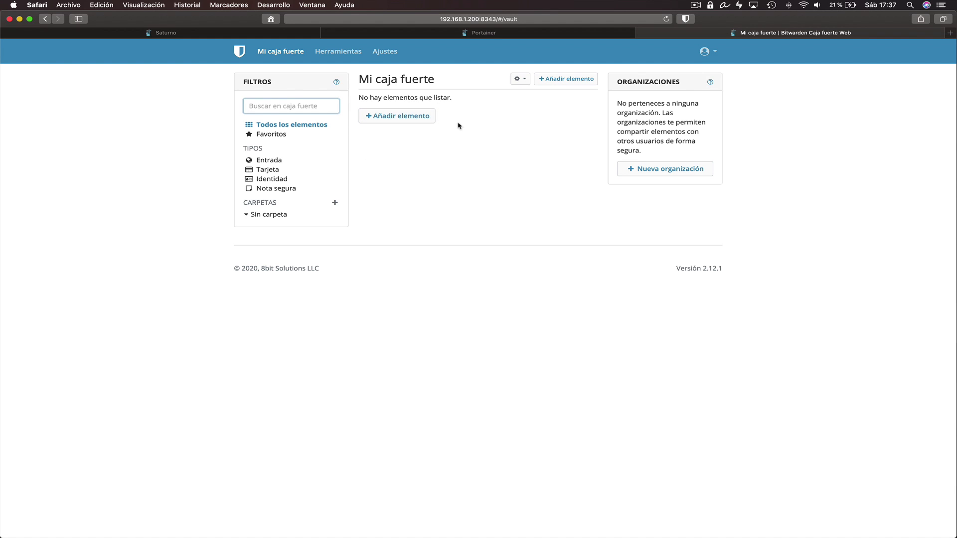
pyautogui.moveTo(356, 80); pyautogui.dragTo(437, 80)
pyautogui.click(388, 78)
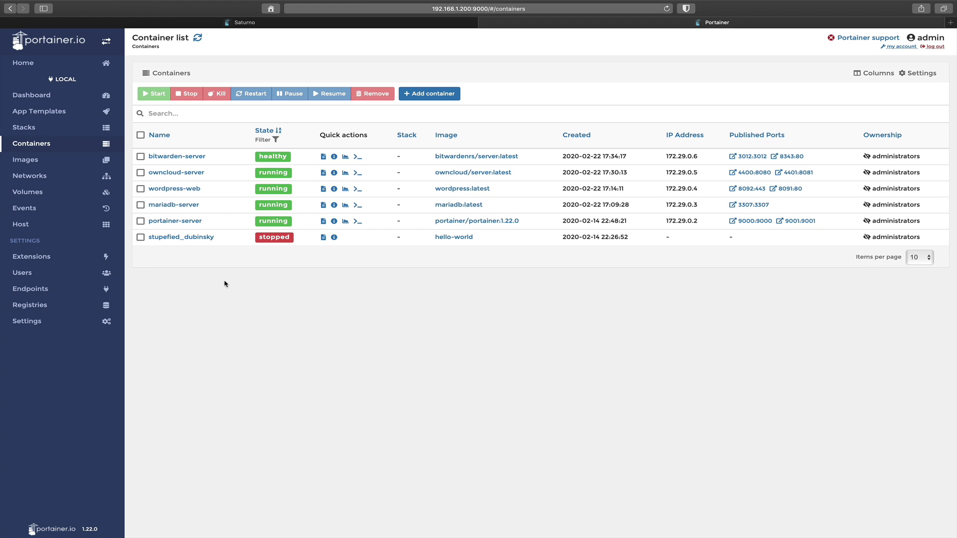
# Open a Duplicate/Edit copy of bitwarden-server and show its Env variables
pyautogui.click(172, 157)
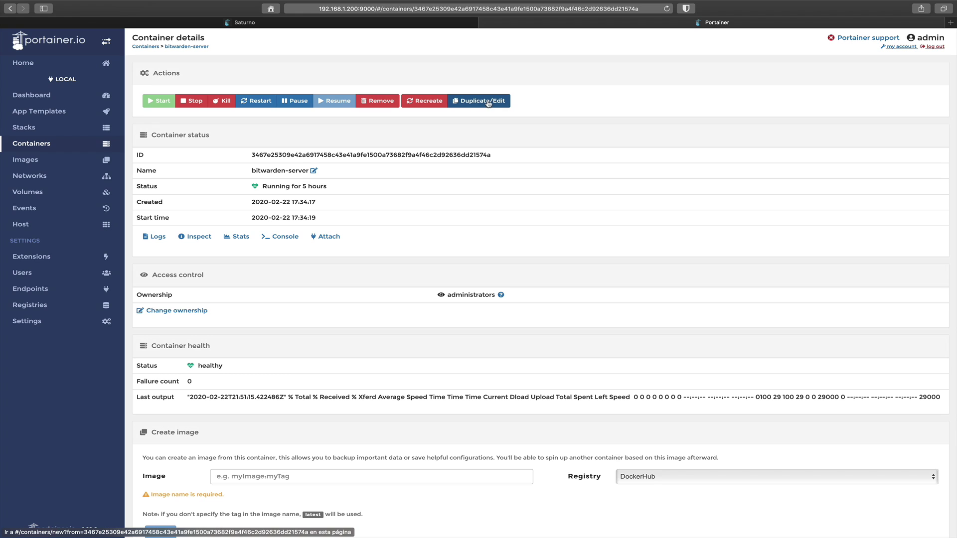
pyautogui.click(477, 101)
pyautogui.scroll(-3, 490, 338)
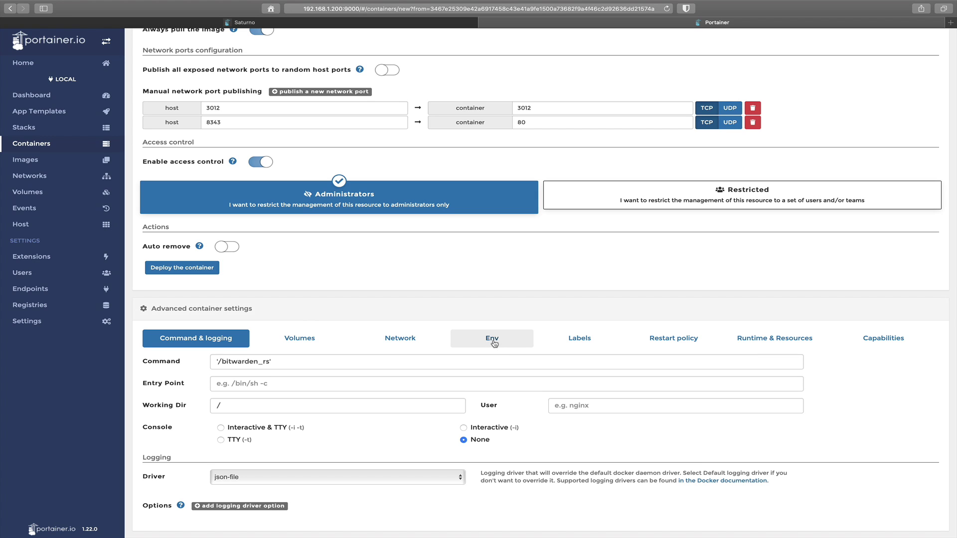
pyautogui.click(492, 339)
# Change SIGNUPS_ALLOWED from true to false and deploy the edited container
pyautogui.moveTo(303, 436); pyautogui.dragTo(232, 435)
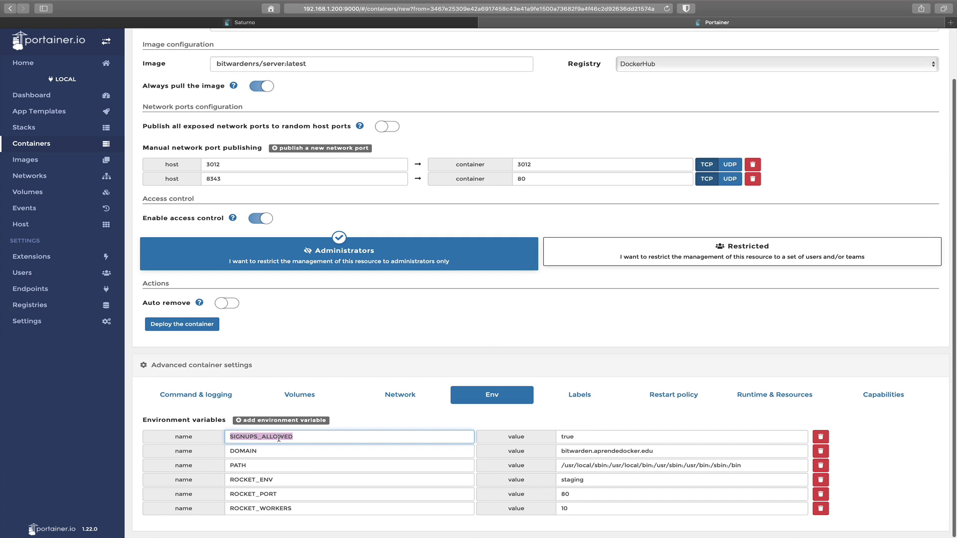
pyautogui.click(302, 439)
pyautogui.moveTo(291, 439); pyautogui.dragTo(230, 437)
pyautogui.click(587, 437)
pyautogui.moveTo(588, 437); pyautogui.dragTo(557, 437)
pyautogui.click(589, 437)
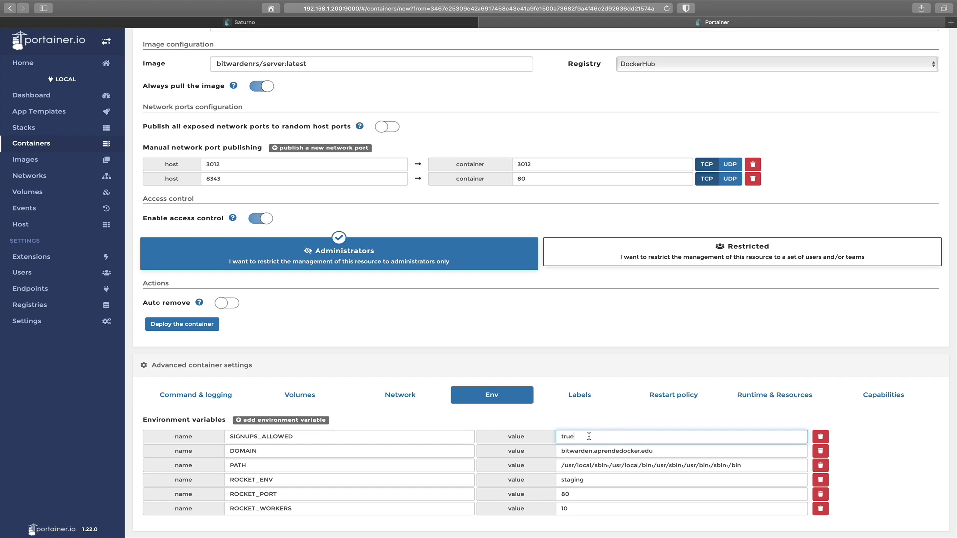
pyautogui.press('BackSpace')
pyautogui.press('BackSpace')
pyautogui.press('BackSpace')
pyautogui.press('BackSpace')
pyautogui.write('false')
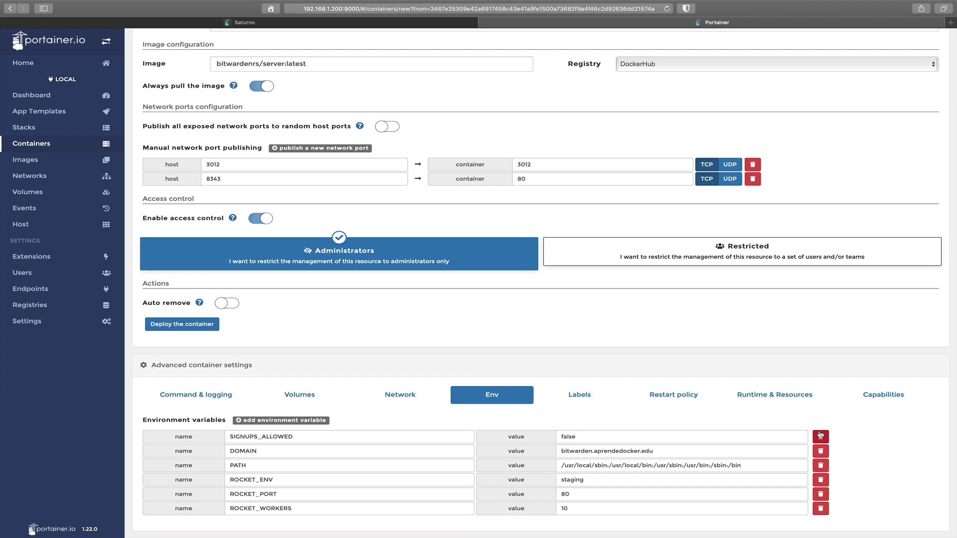
pyautogui.moveTo(584, 437); pyautogui.dragTo(560, 436)
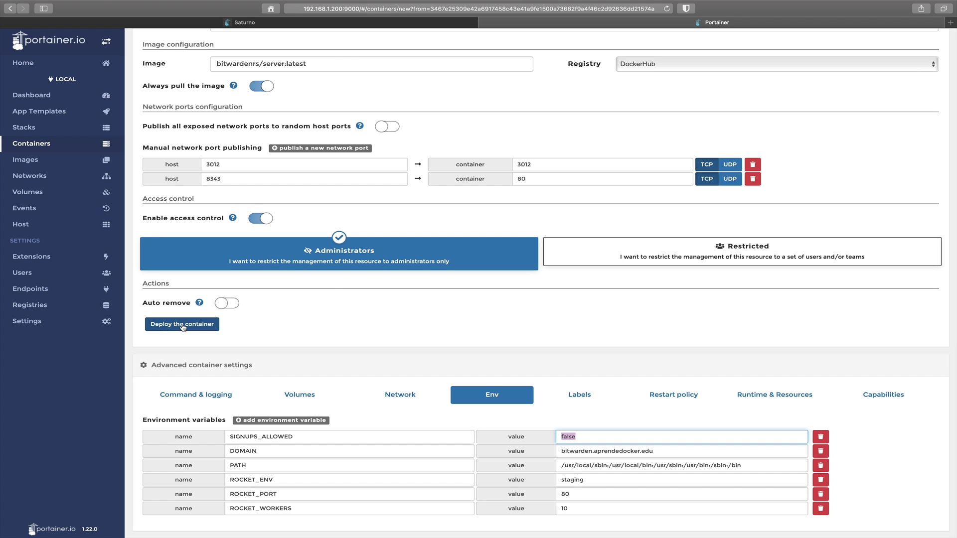
pyautogui.click(183, 327)
# Confirm Replace in the 'Are you sure?' dialog to recreate bitwarden-server
pyautogui.moveTo(339, 206); pyautogui.dragTo(532, 213)
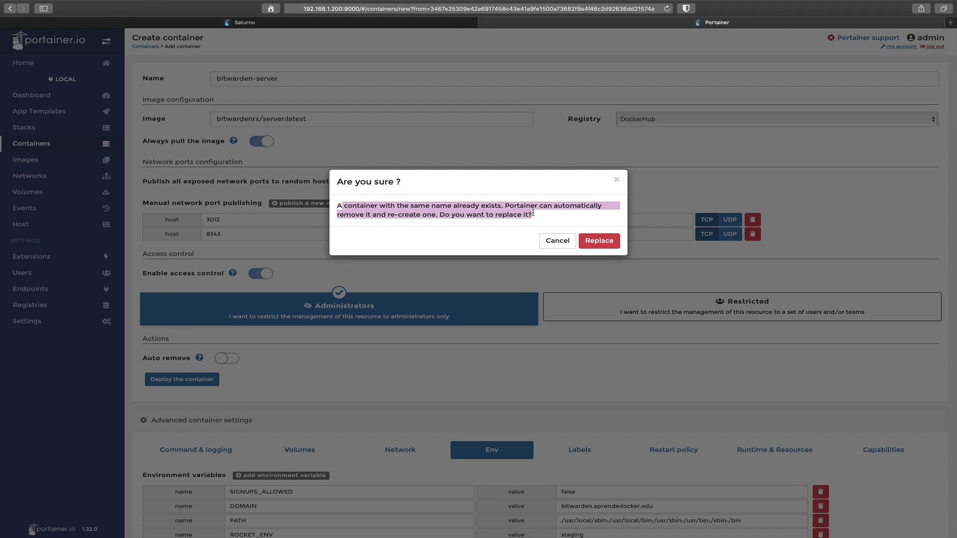
pyautogui.click(531, 213)
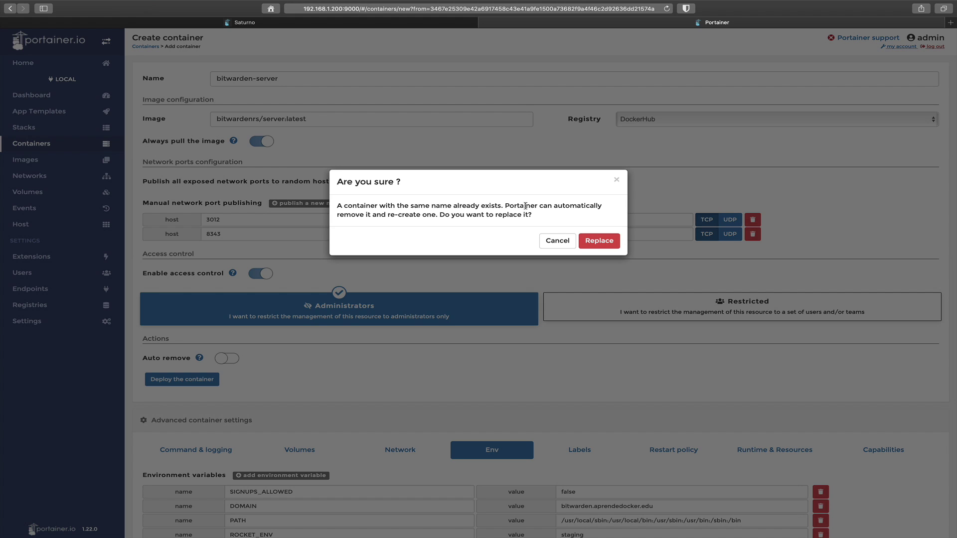
pyautogui.click(598, 242)
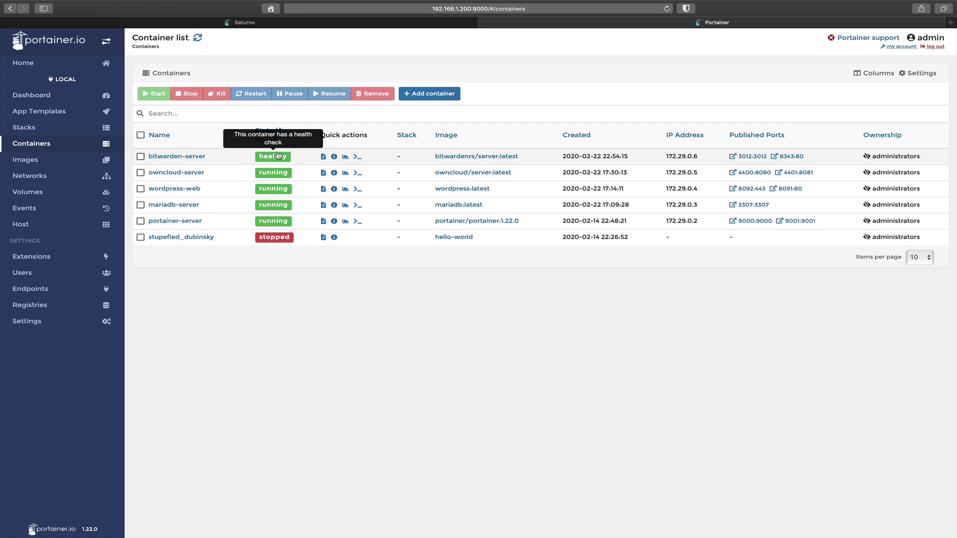
# Confirm the new bitwarden-server's ENV table lists SIGNUPS_ALLOWED as false, then go back to Bitwarden
pyautogui.click(177, 158)
pyautogui.scroll(-5, 279, 342)
pyautogui.moveTo(271, 343); pyautogui.dragTo(340, 344)
pyautogui.moveTo(478, 344); pyautogui.dragTo(453, 344)
pyautogui.click(454, 354)
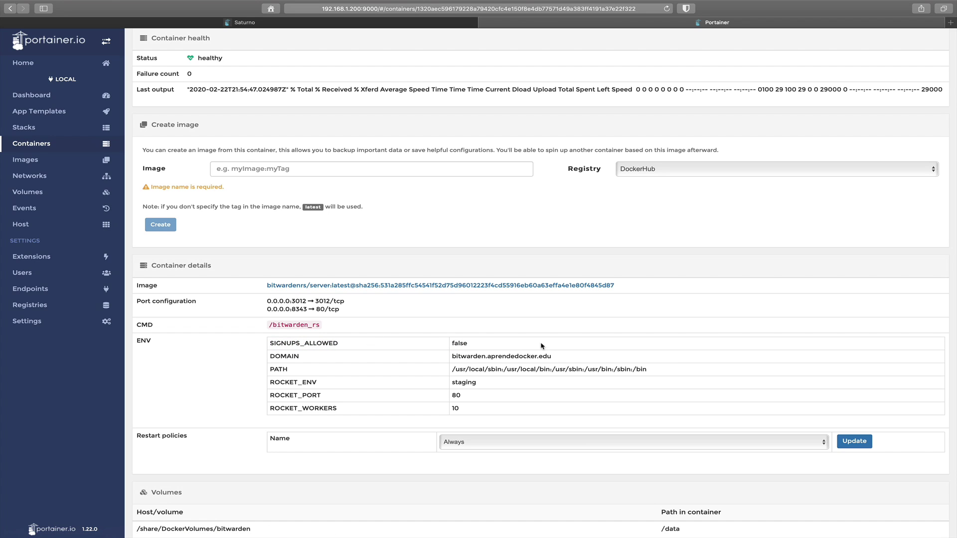
pyautogui.click(950, 23)
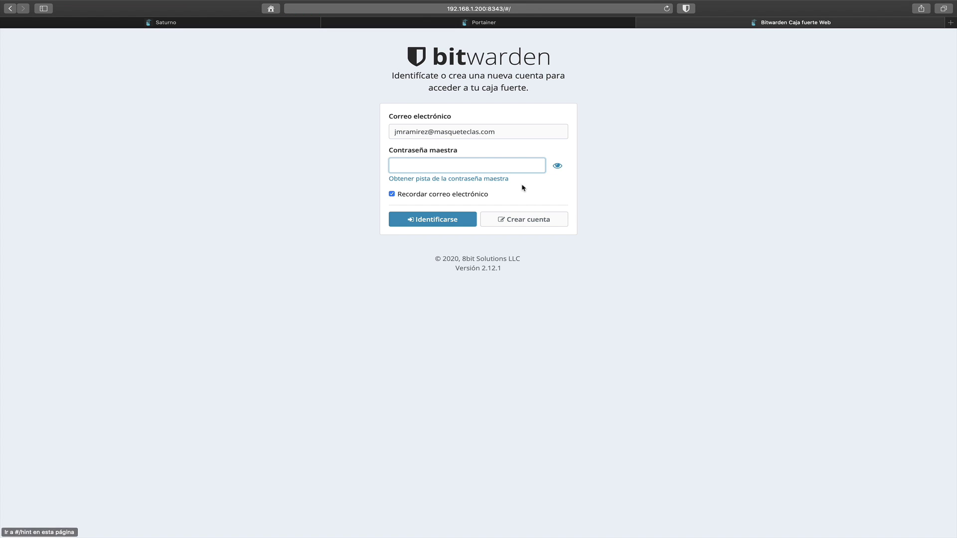
# Submit a second Bitwarden sign-up and see it refused, then open Conmutador virtual y de red
pyautogui.click(522, 223)
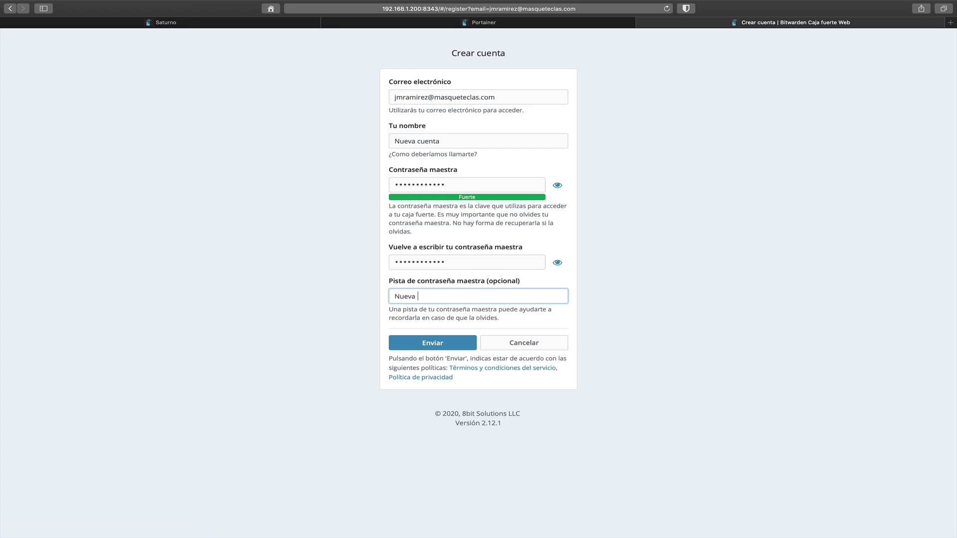
pyautogui.write('cuenta de Bitwarden')
pyautogui.click(441, 345)
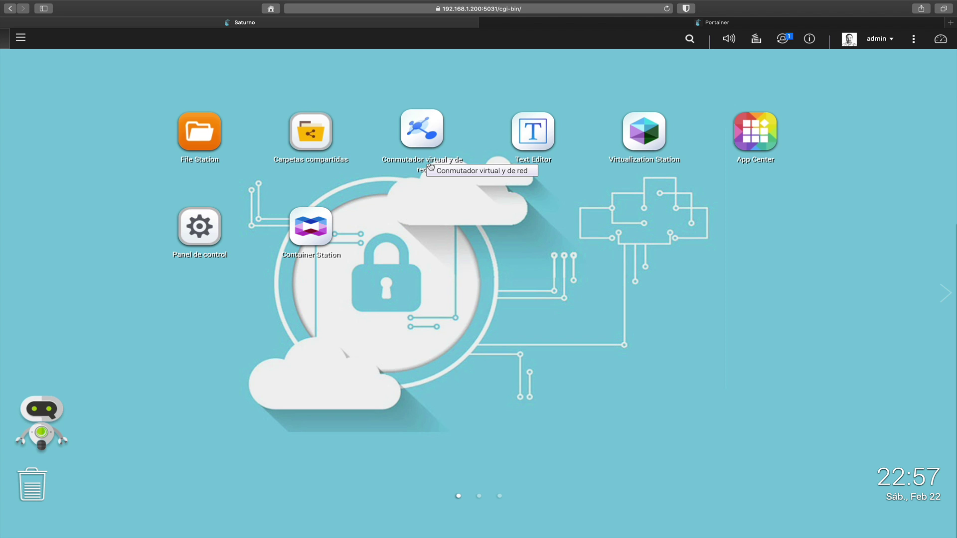
pyautogui.click(429, 138)
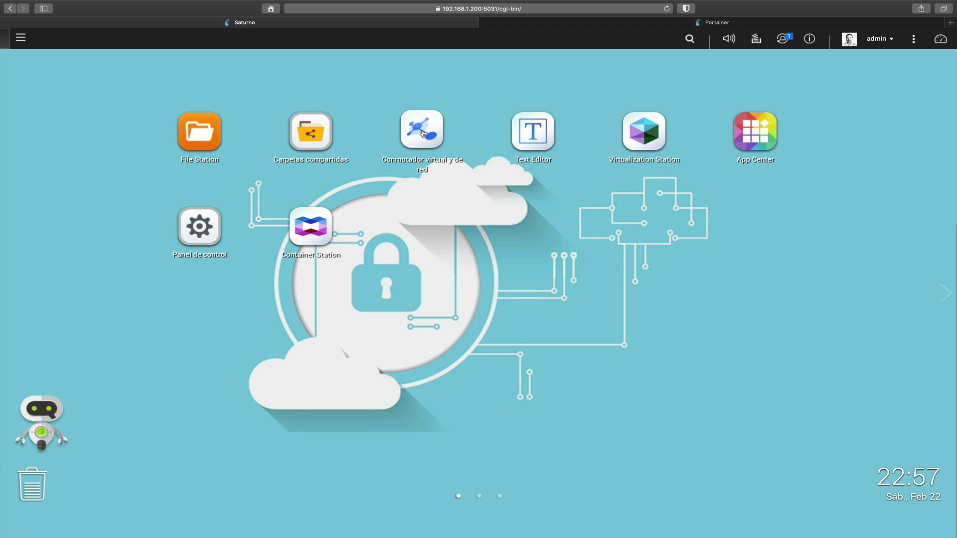